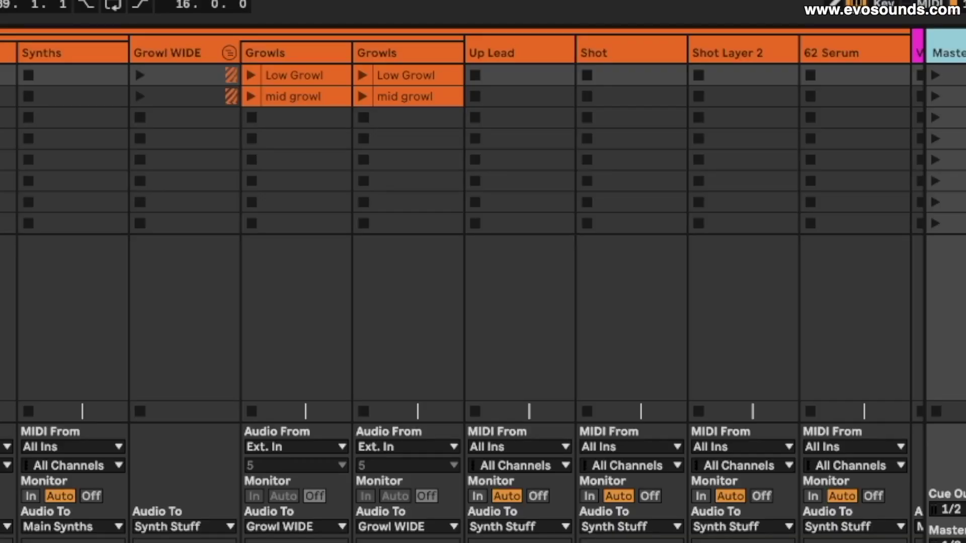
Step: Show the sends and the return tracks in the mixer
key(ctrl+alt+s)
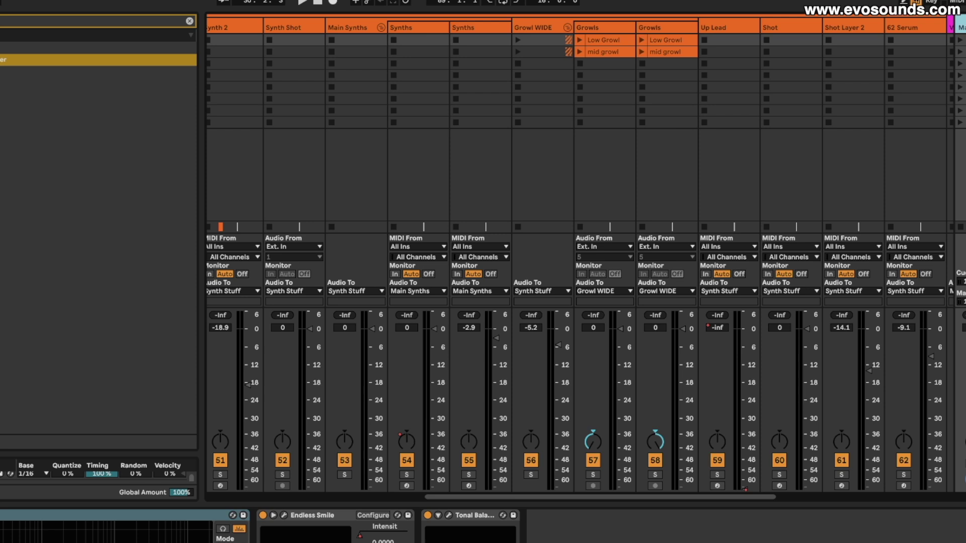
key(super+alt+s)
key(super+alt+r)
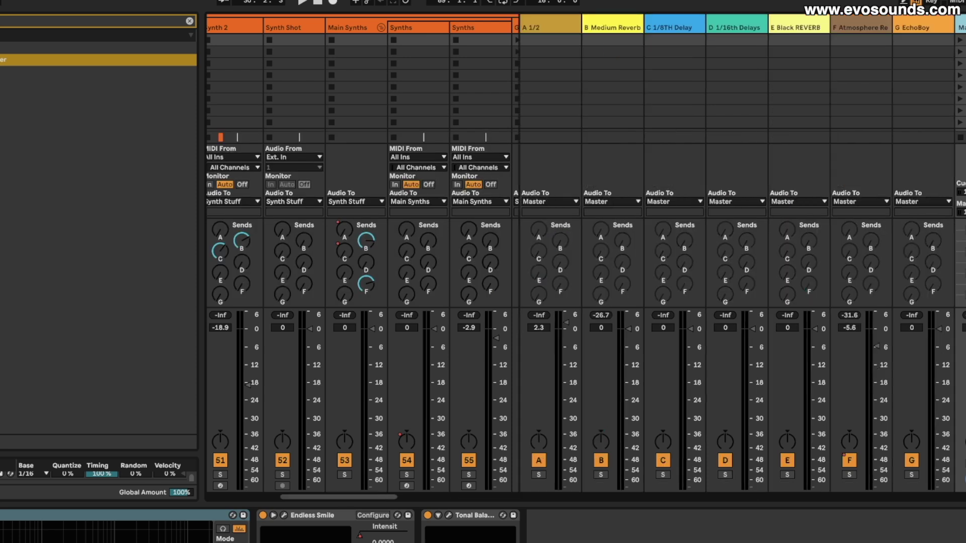
Step: Look through the return tracks from A 1/2 to E Black REVERB and the devices on them
click(573, 26)
click(615, 26)
click(573, 23)
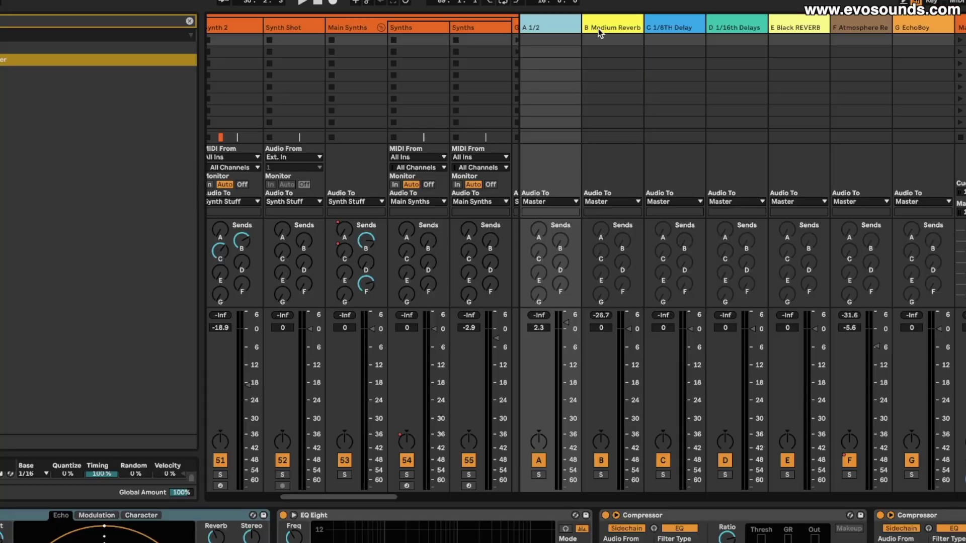
click(606, 24)
click(664, 24)
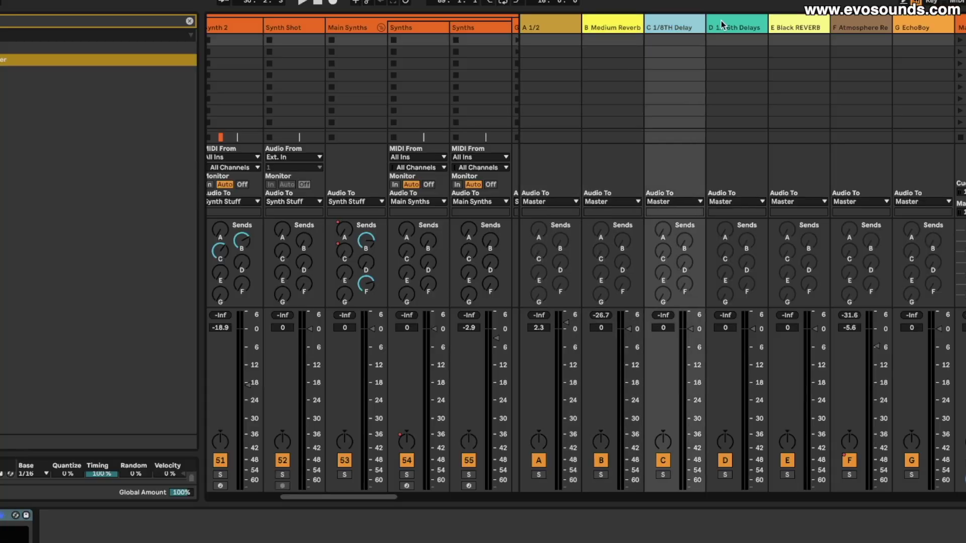
click(720, 20)
click(775, 28)
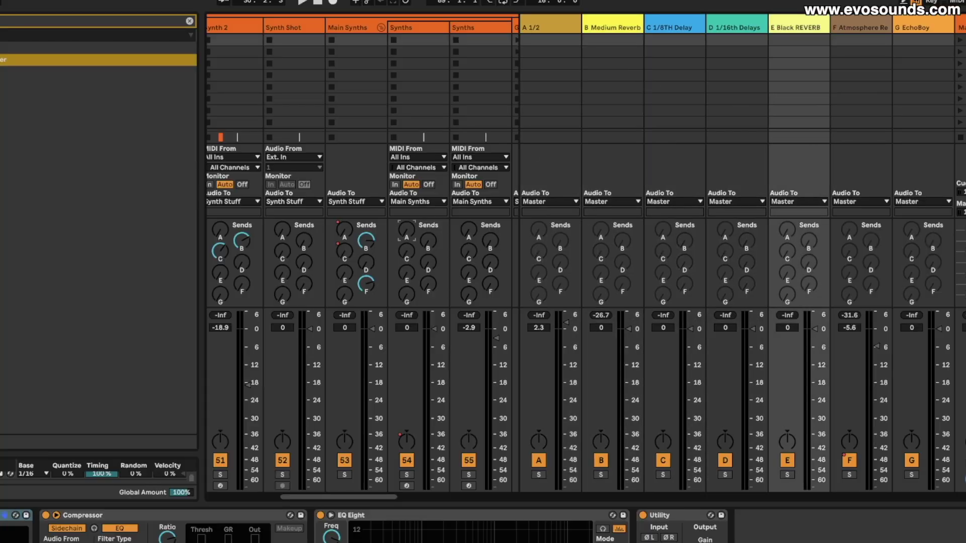
Step: Turn the Main Synths group's send B to the Medium Reverb return all the way down
drag(404, 236, 405, 233)
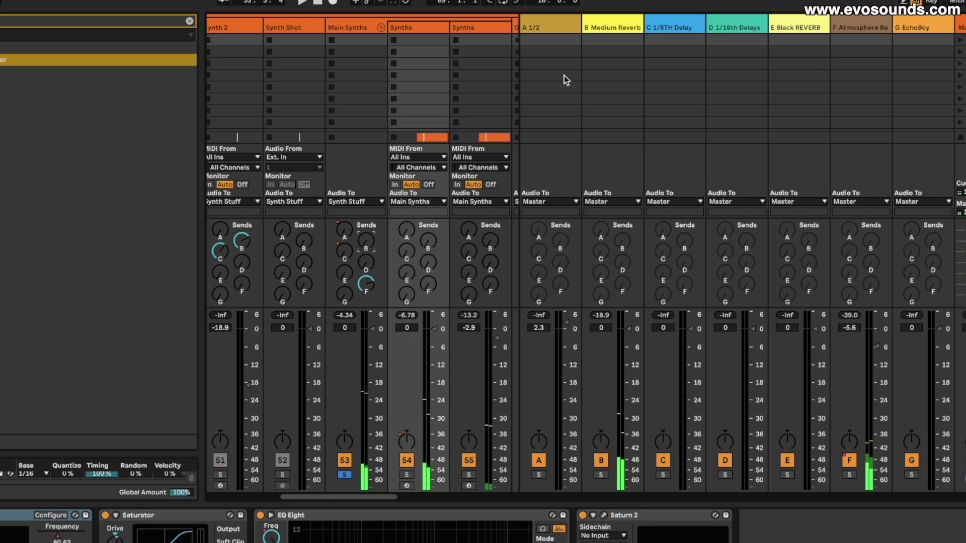
click(612, 23)
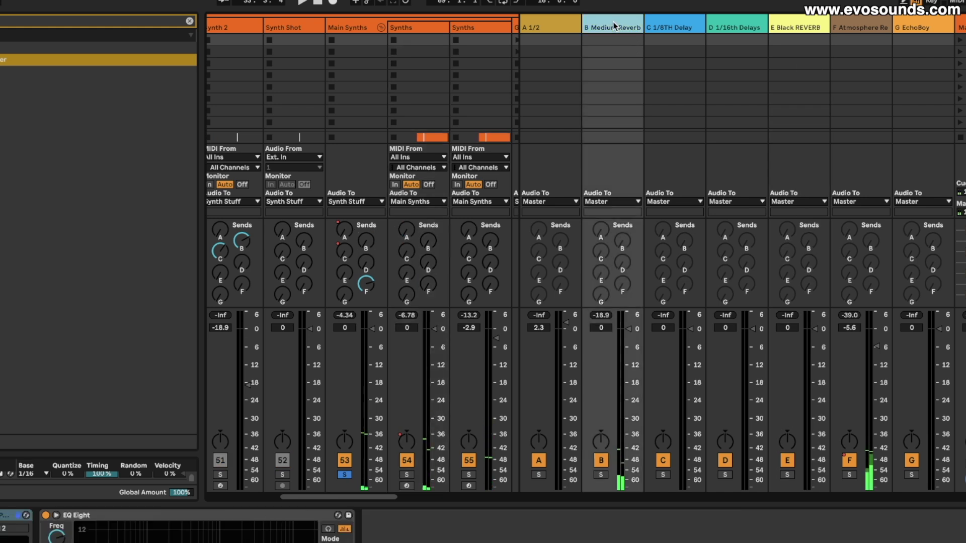
click(428, 240)
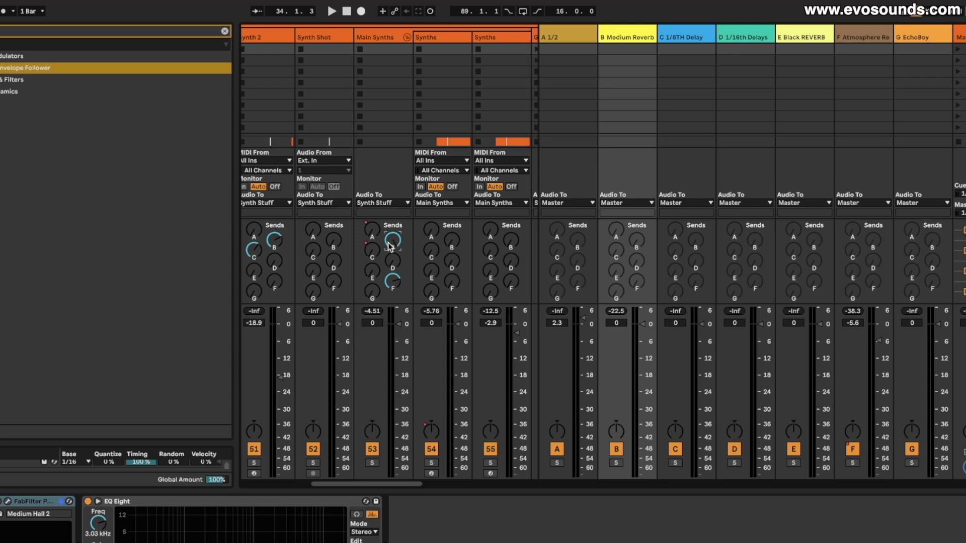
click(395, 41)
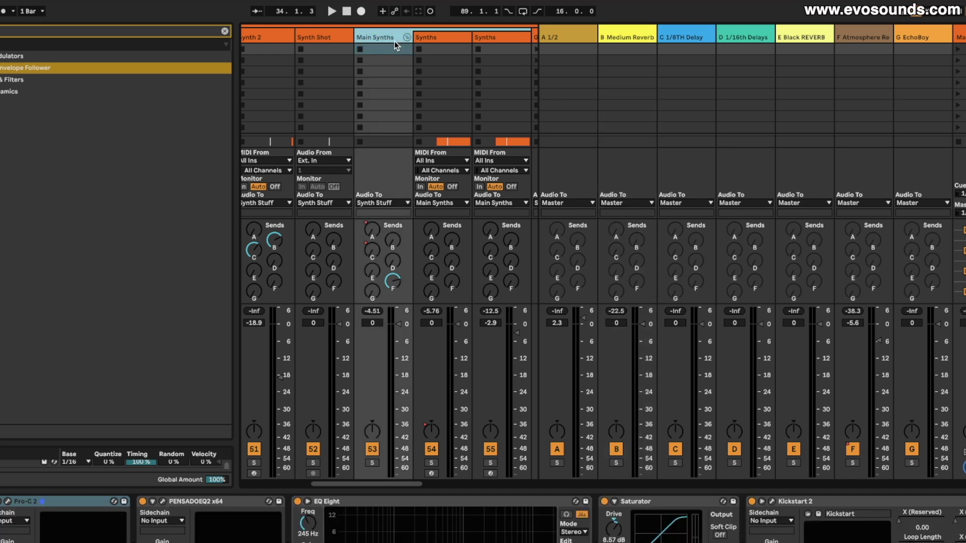
Step: Compare the device chains of the Main Synths group and the Master track, and check the Medium Reverb return
click(382, 49)
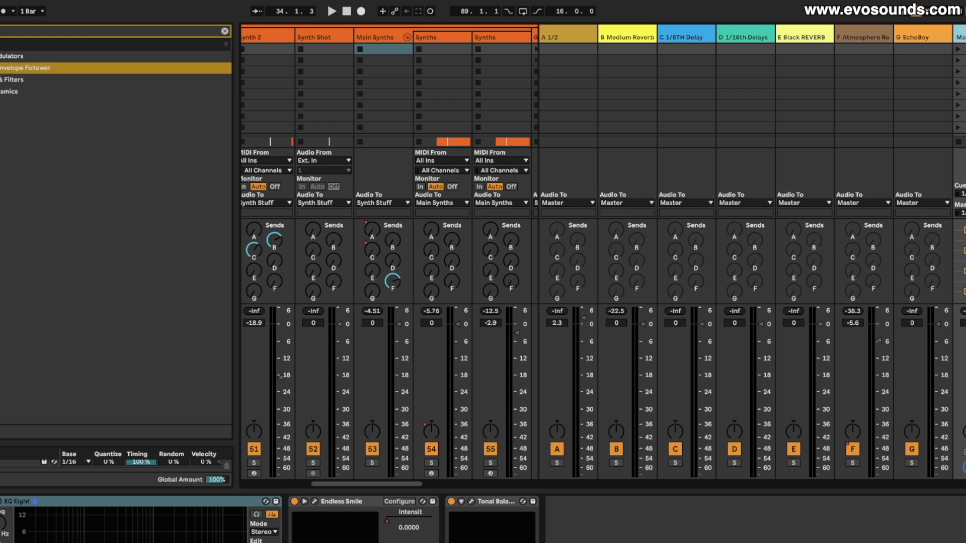
click(382, 40)
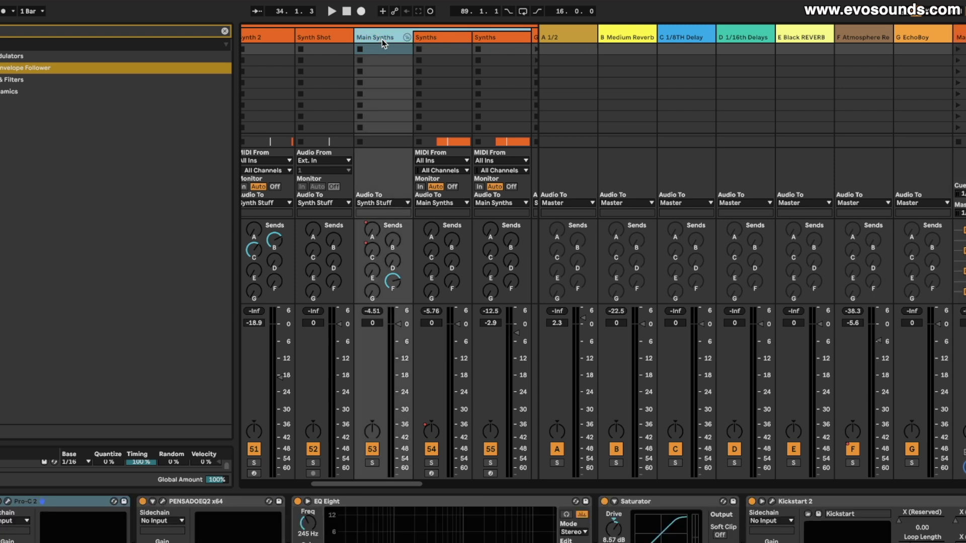
click(630, 37)
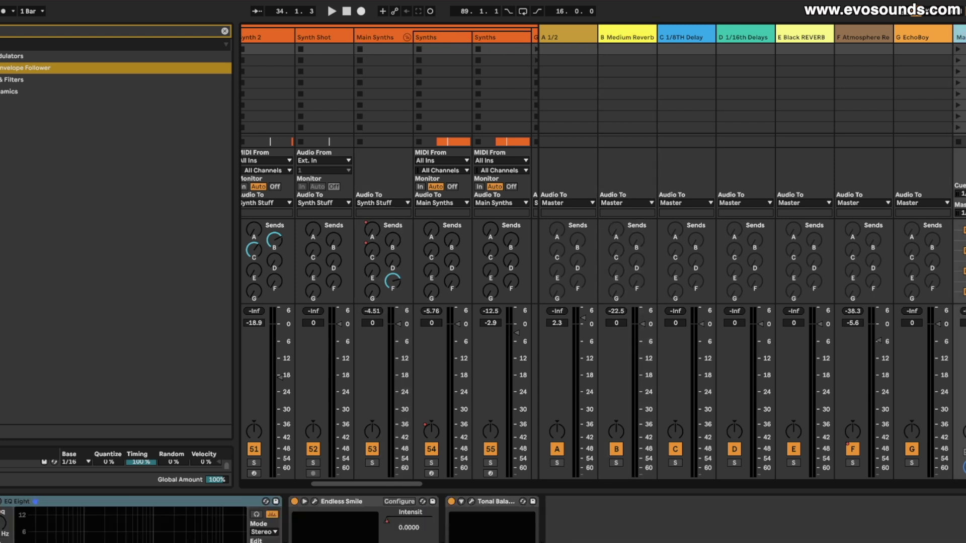
click(377, 37)
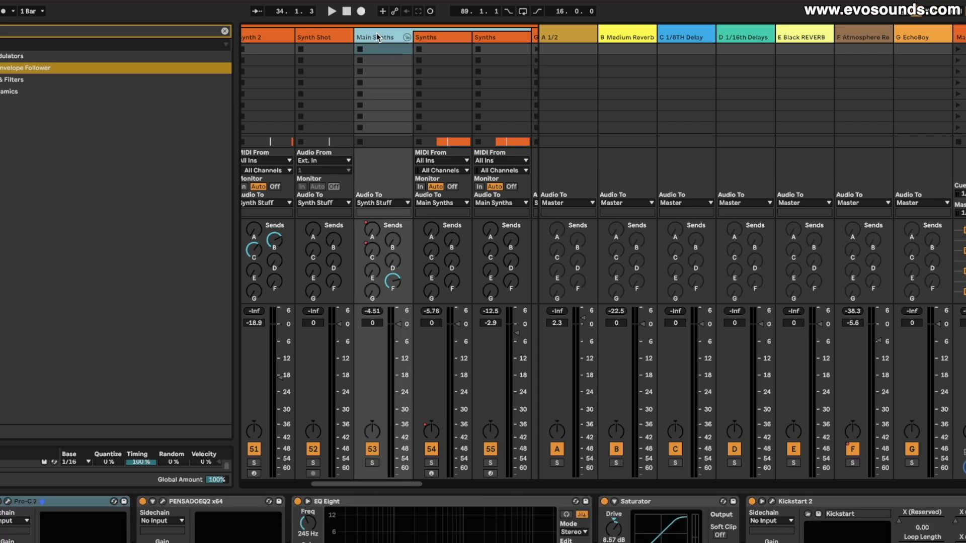
click(955, 61)
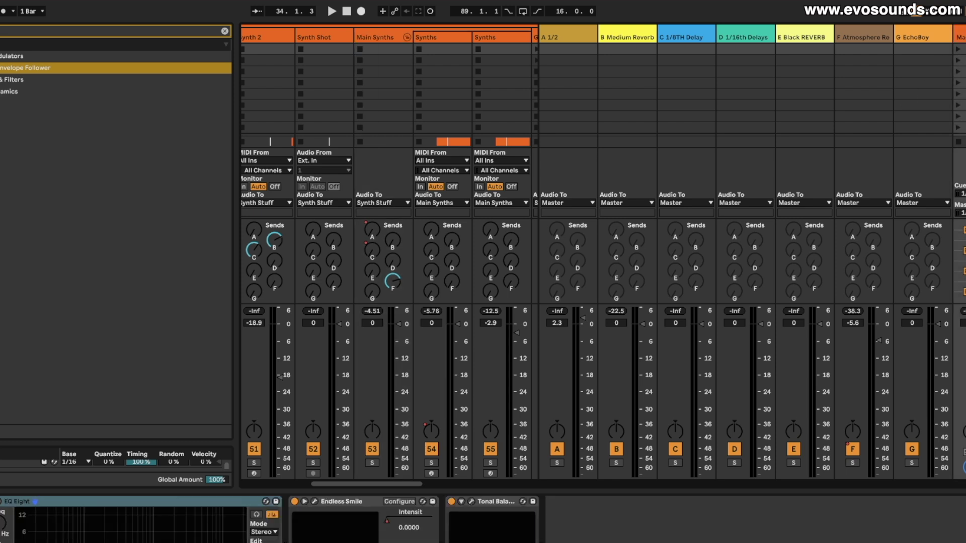
click(394, 35)
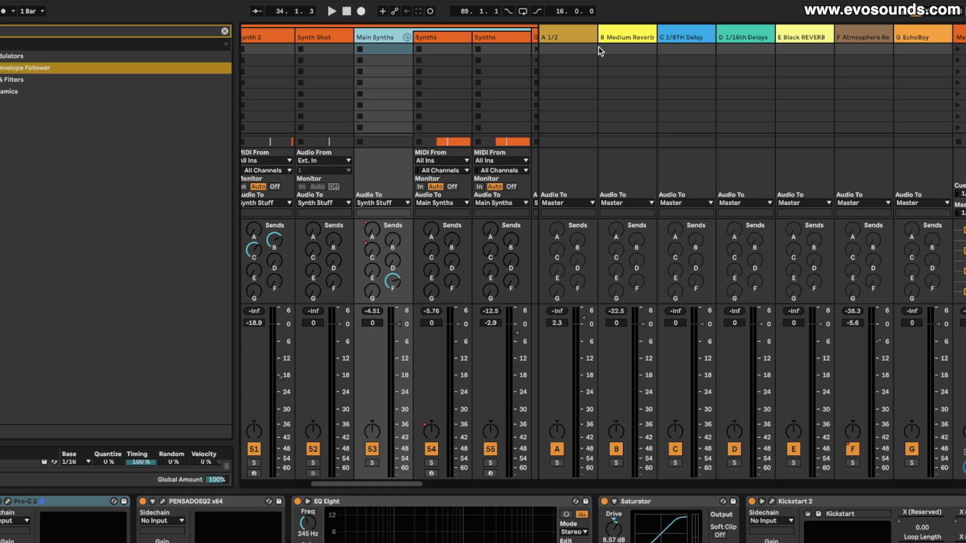
click(611, 40)
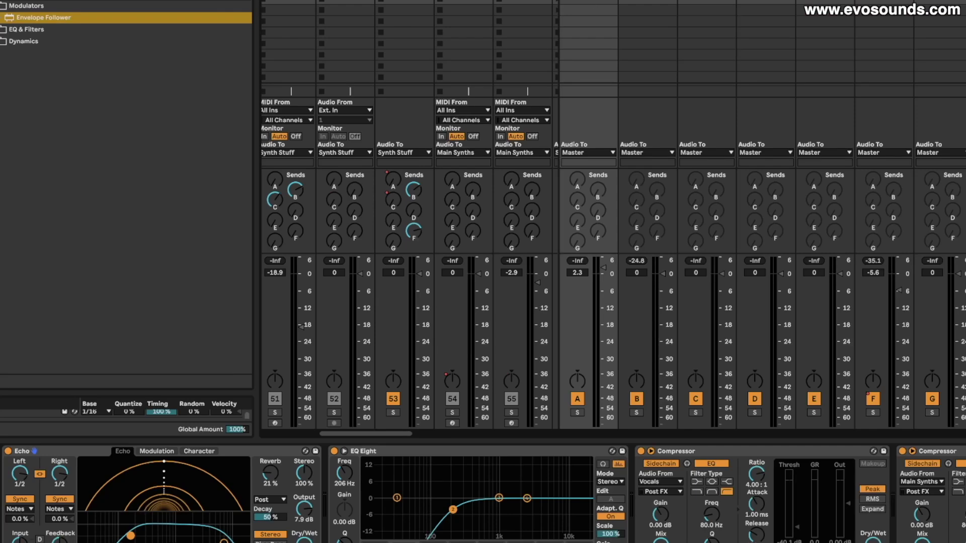
Step: Switch to the Arrangement and zoom in on the Break 1 vocal clip of the Vocals track
key(Tab)
click(897, 252)
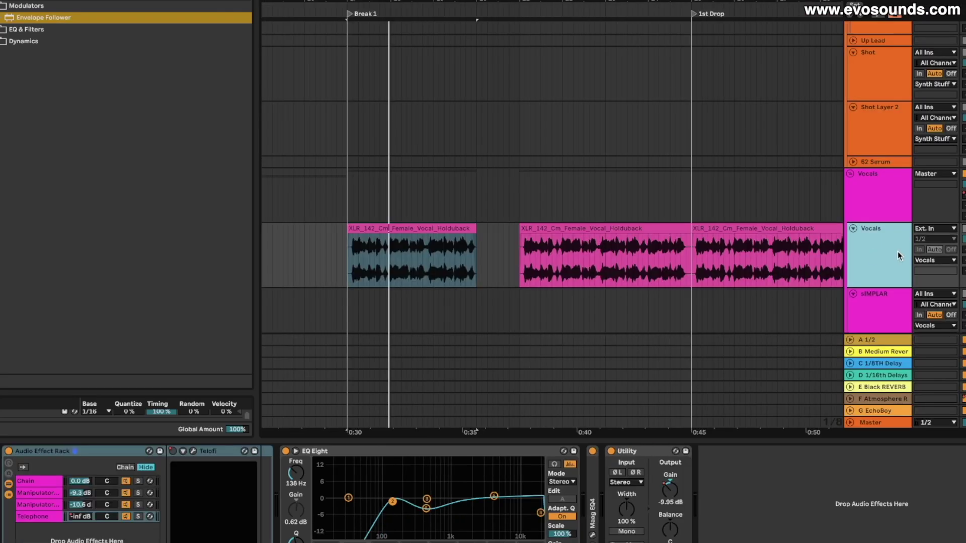
click(359, 225)
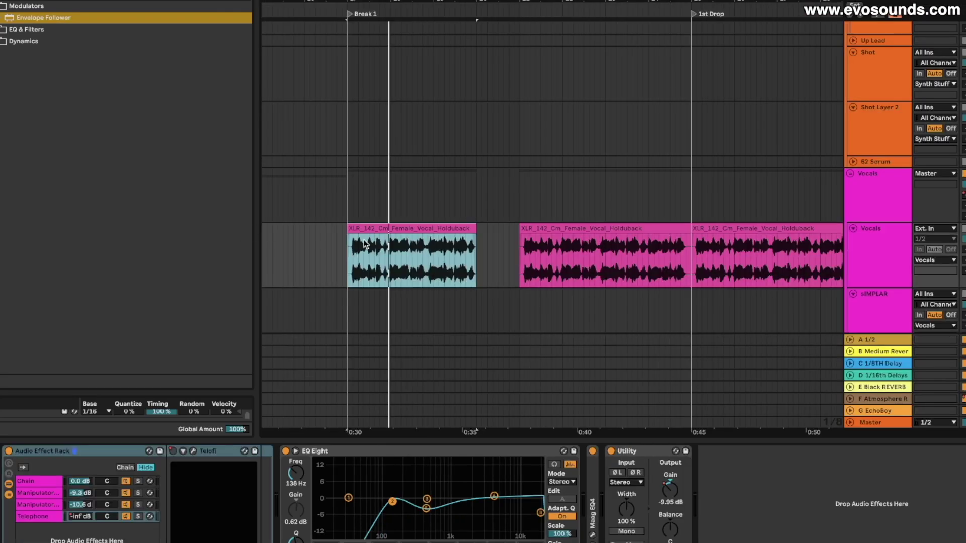
click(412, 227)
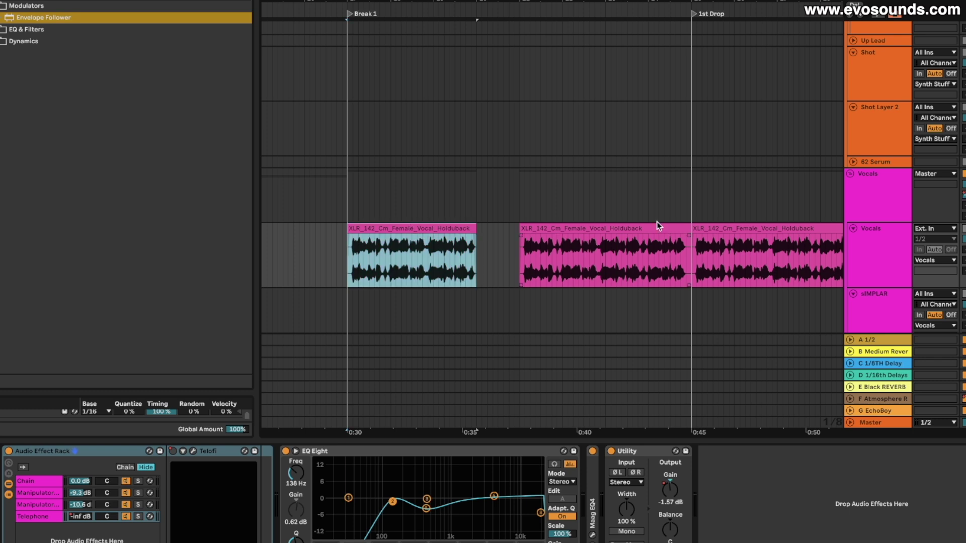
scroll(500, 251, up, 2)
scroll(764, 257, up, 2)
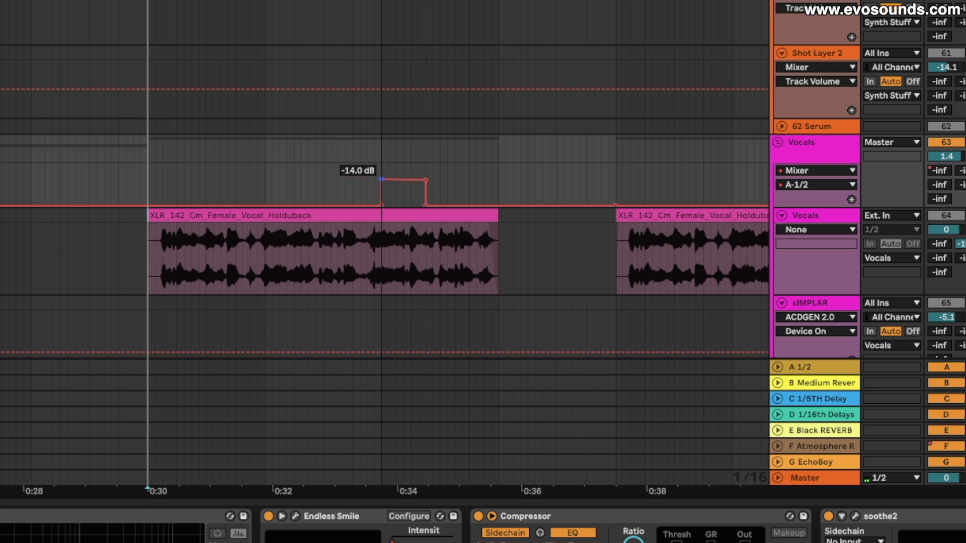
Step: Play the Break 1 vocal and move the Vocals group's A-1/2 send automation bump to the clip's start, at about -16 dB
click(164, 239)
key(space)
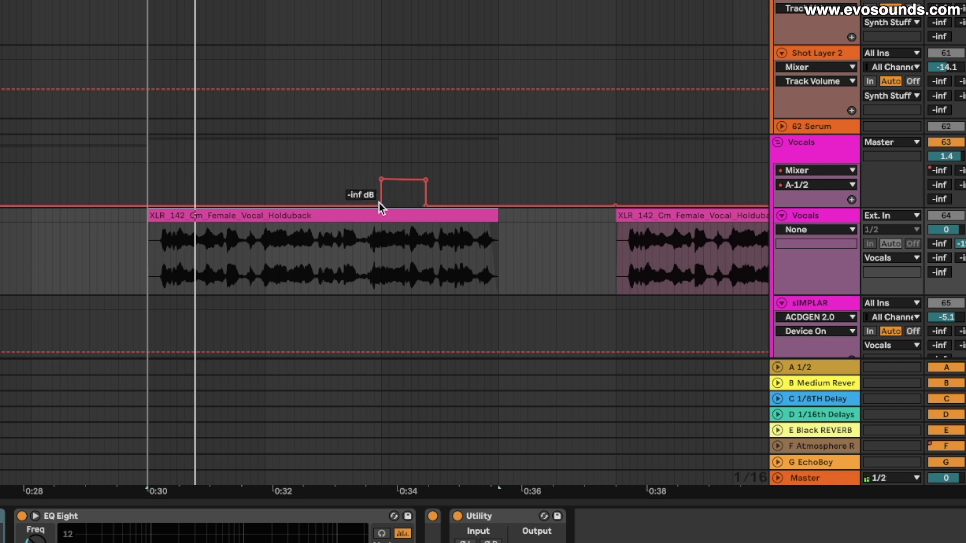
drag(379, 202, 185, 205)
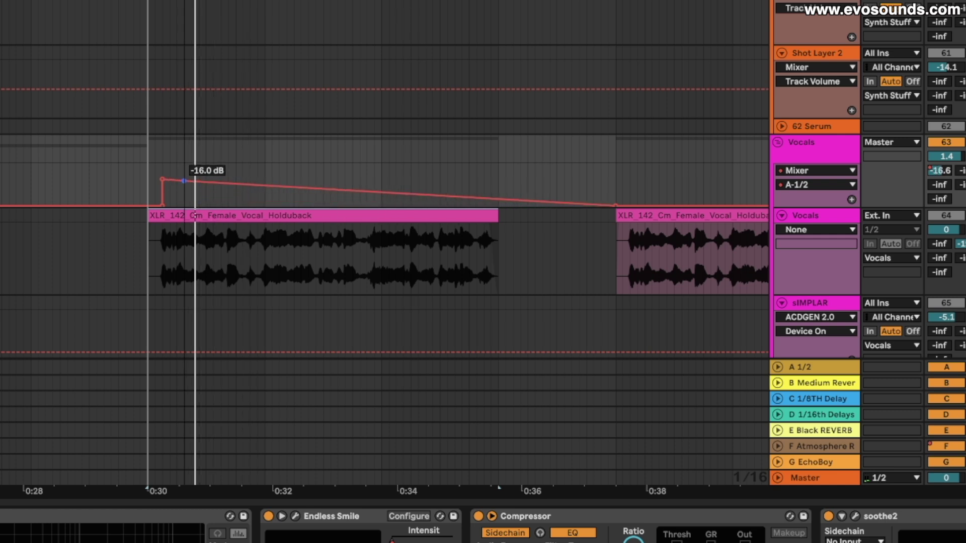
click(192, 180)
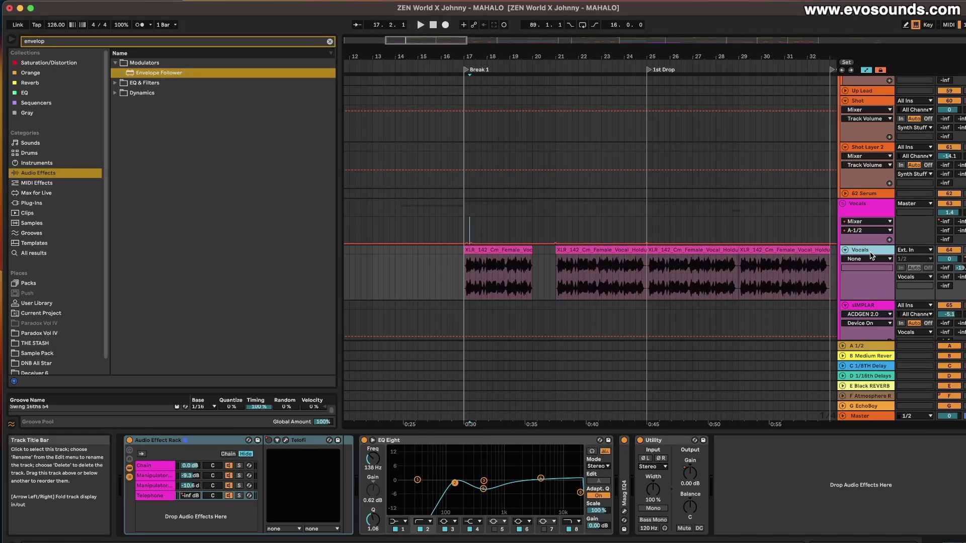
Step: Return to the Session mixer and look through the A 1/2, 1/8TH Delay, 1/16th Delays and Black REVERB returns
key(Tab)
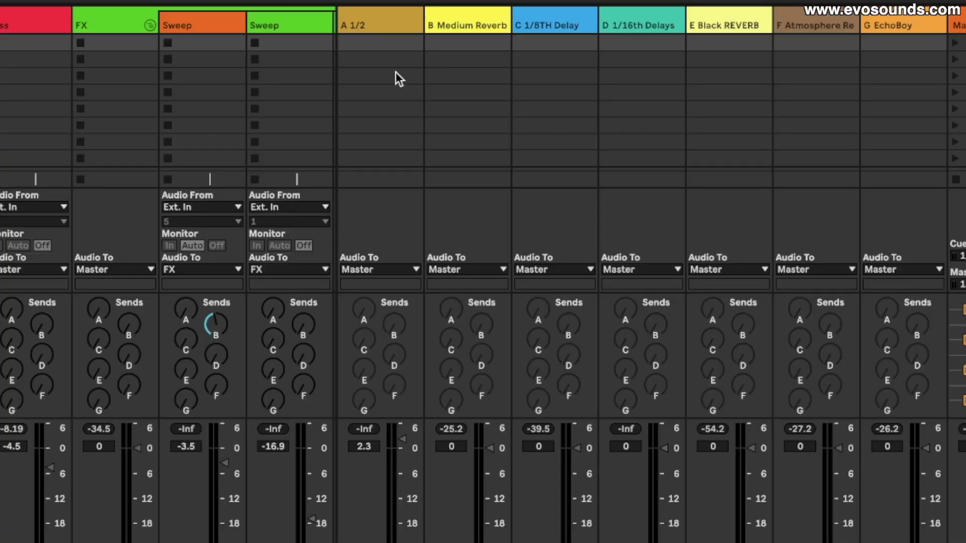
click(389, 26)
click(553, 22)
click(626, 20)
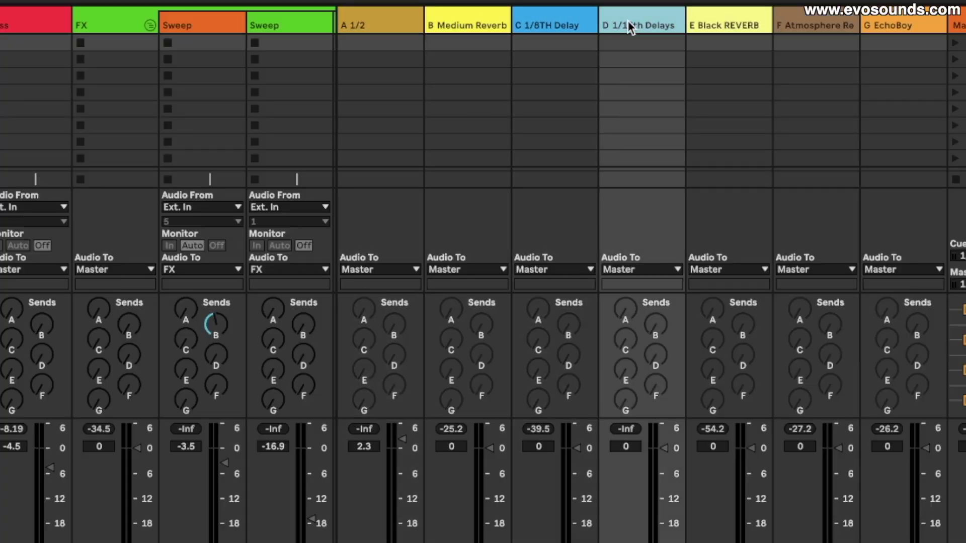
click(768, 32)
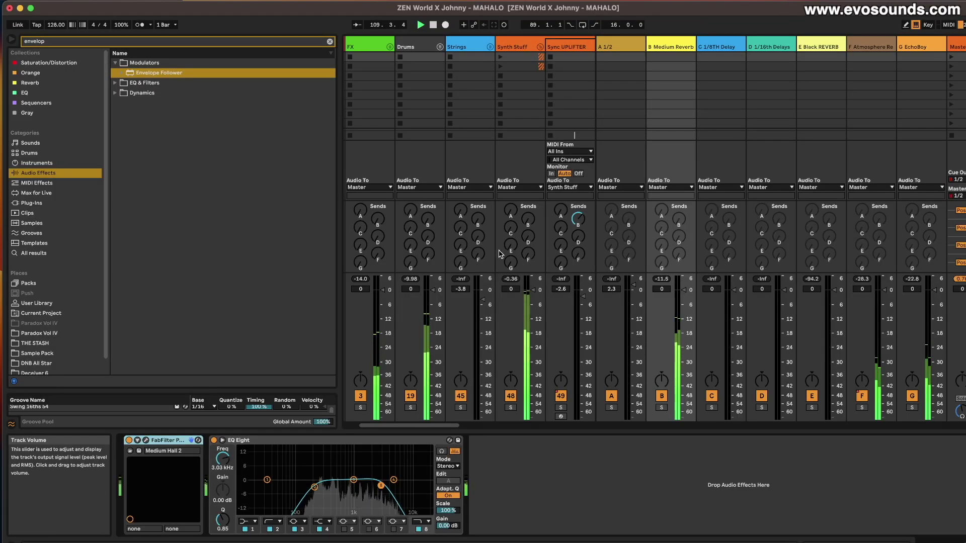
Step: Raise the frequency of the upper EQ Eight band on the Medium Reverb return during playback, and stop playback
scroll(502, 261, right, 10)
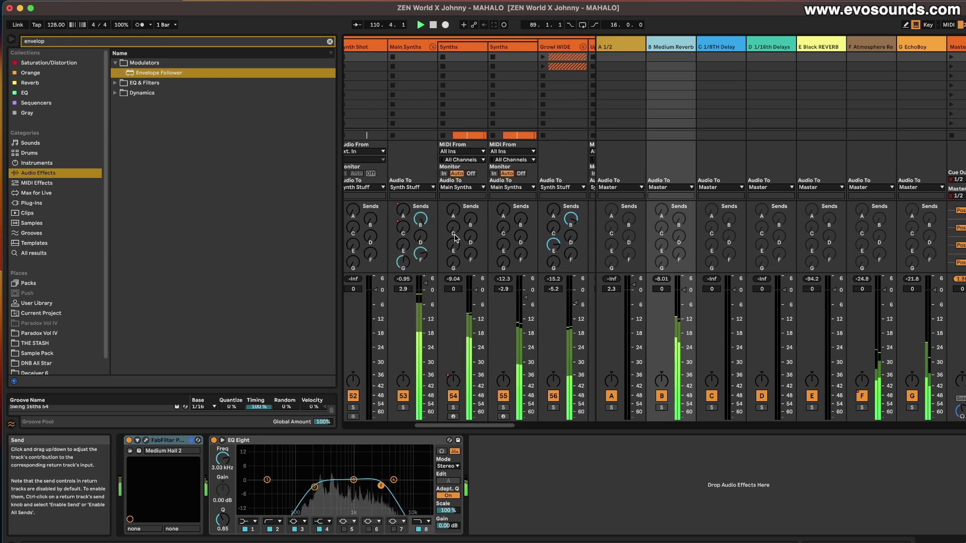
drag(380, 485, 429, 487)
key(space)
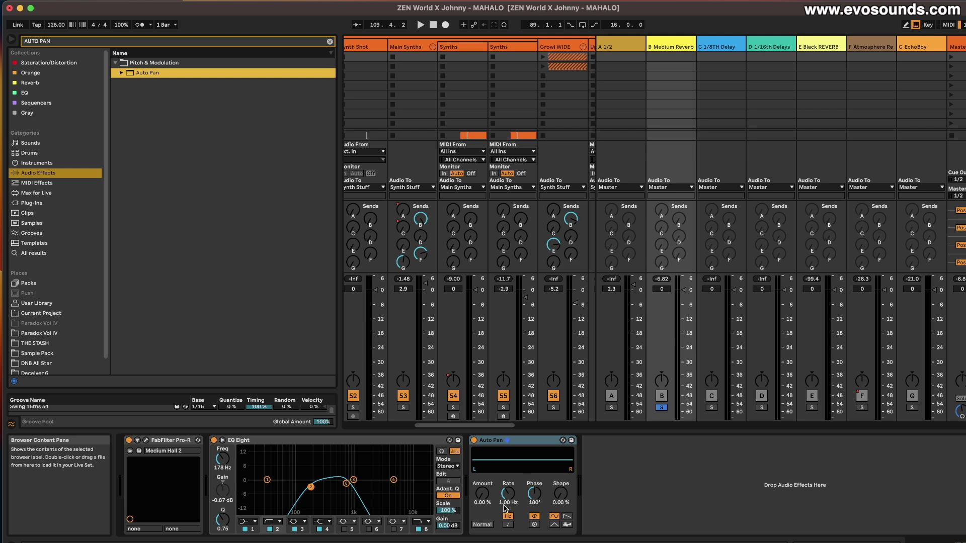
Step: During playback, set the Medium Reverb's Auto Pan to 100 % amount and 1.67 Hz rate, and unsolo the return
key(space)
drag(501, 498, 502, 490)
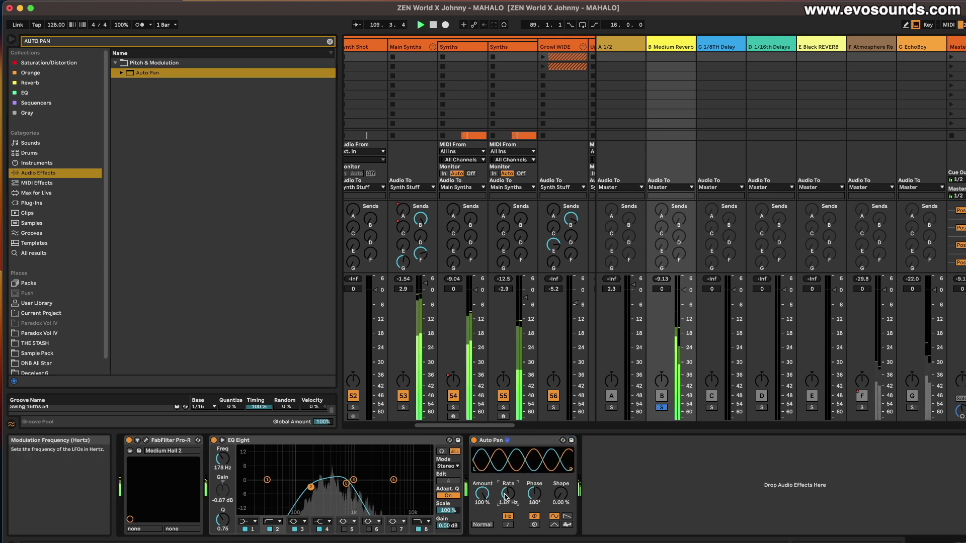
click(661, 407)
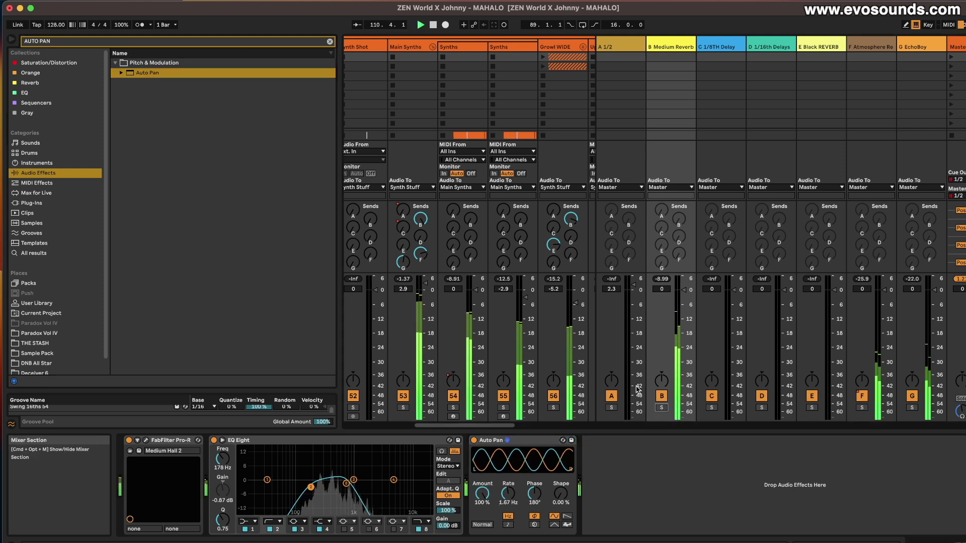
Step: Lower the Medium Reverb return to -7.0 dB and set its EQ Eight low-cut band to 240 Hz with Q 0.85
click(684, 306)
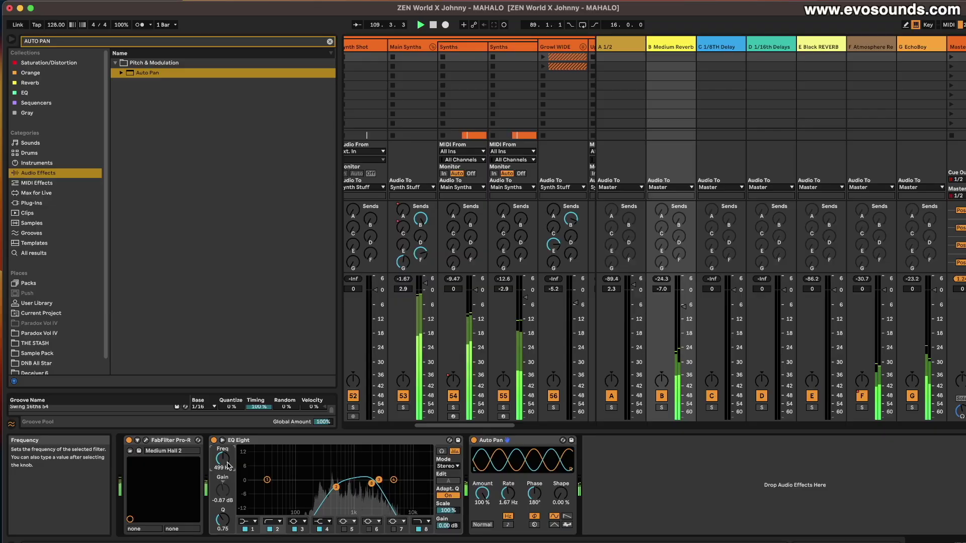
drag(371, 483, 397, 485)
click(335, 487)
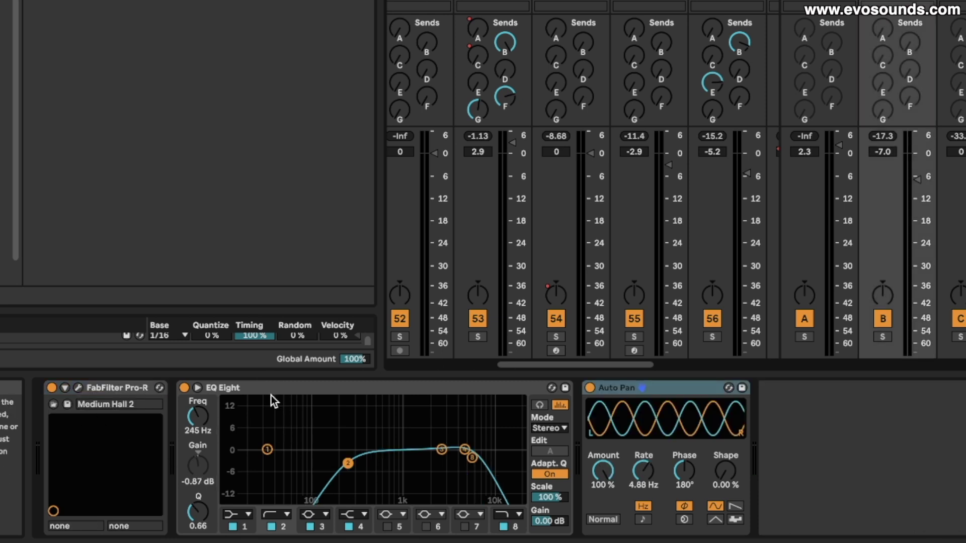
drag(352, 464, 351, 459)
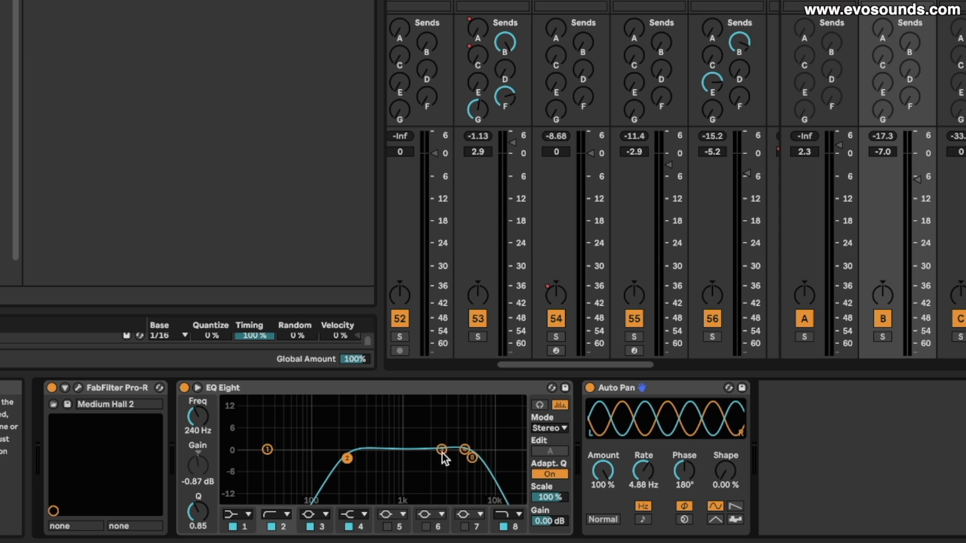
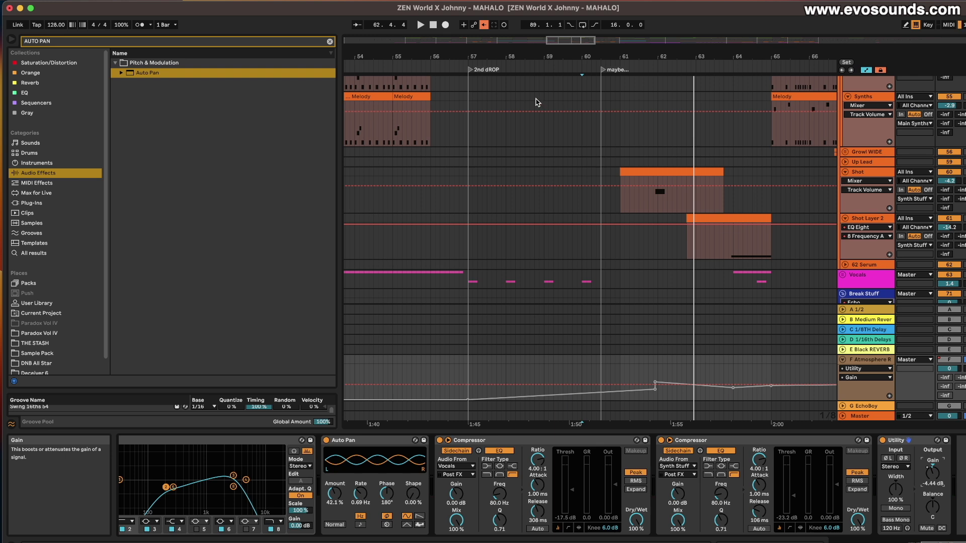
Step: Place the insertion point in the D 1/16th Delays lane after the "maybe..." marker to view that return's devices
click(647, 339)
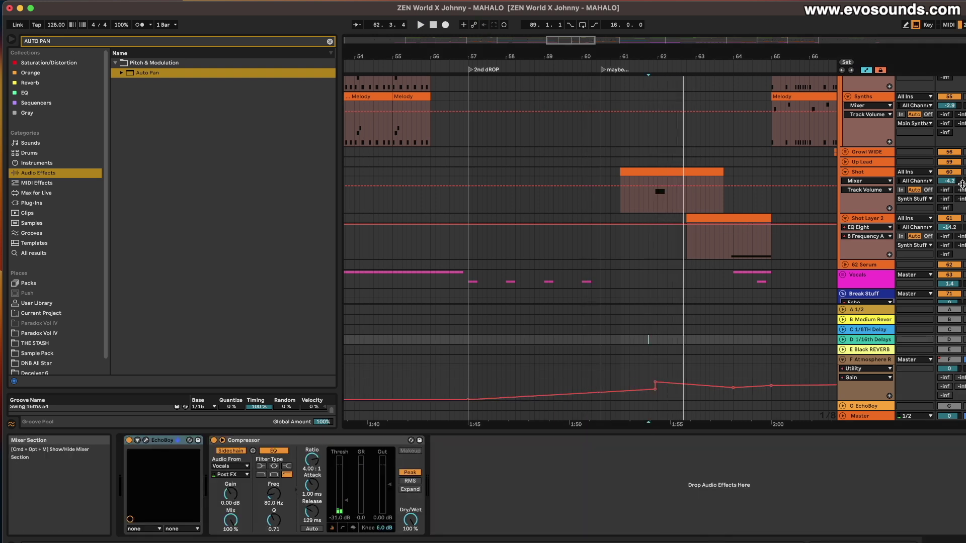
Step: Play the arrangement briefly from just before the Shot clip after the "maybe..." marker, and bring the first drop into view
click(615, 211)
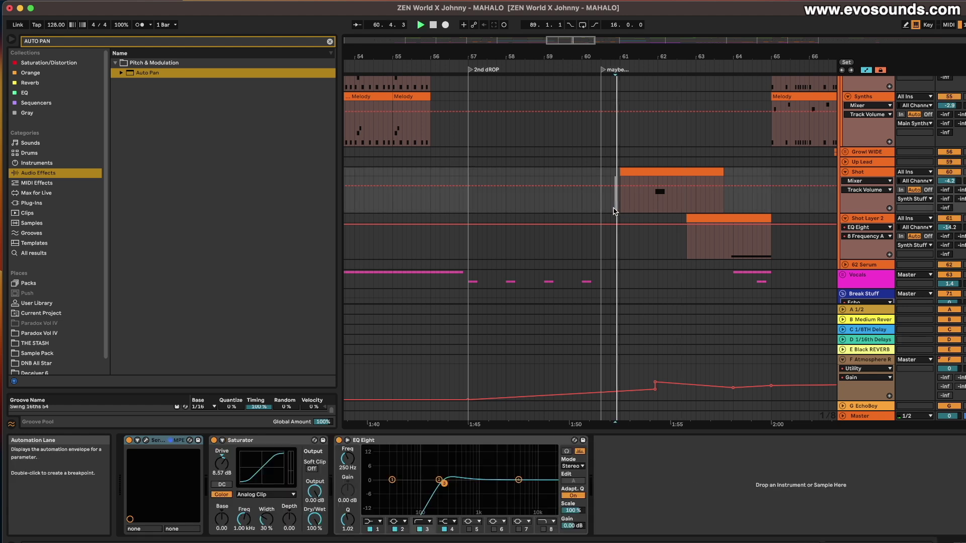
scroll(566, 218, down, 1)
scroll(561, 218, left, 10)
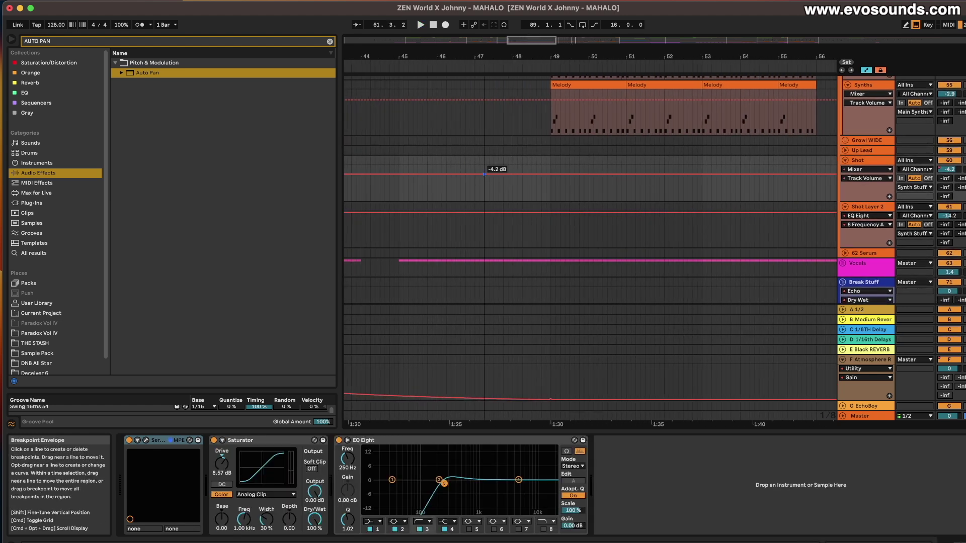
scroll(488, 179, left, 15)
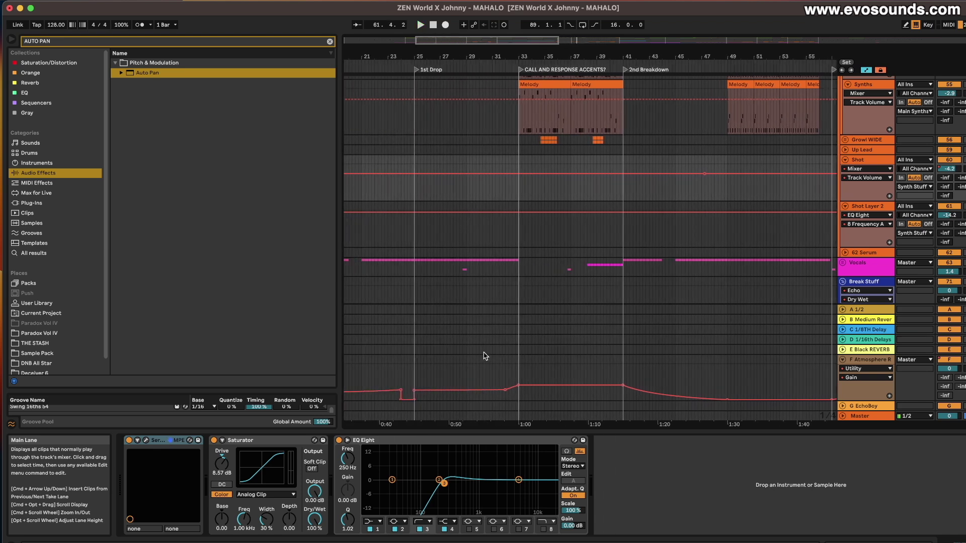
Step: Play from before the "CALL AND RESPONSE ACCENTS?" marker, and slightly lower the Atmosphere return's Utility Gain breakpoint at the 2nd dROP
click(500, 357)
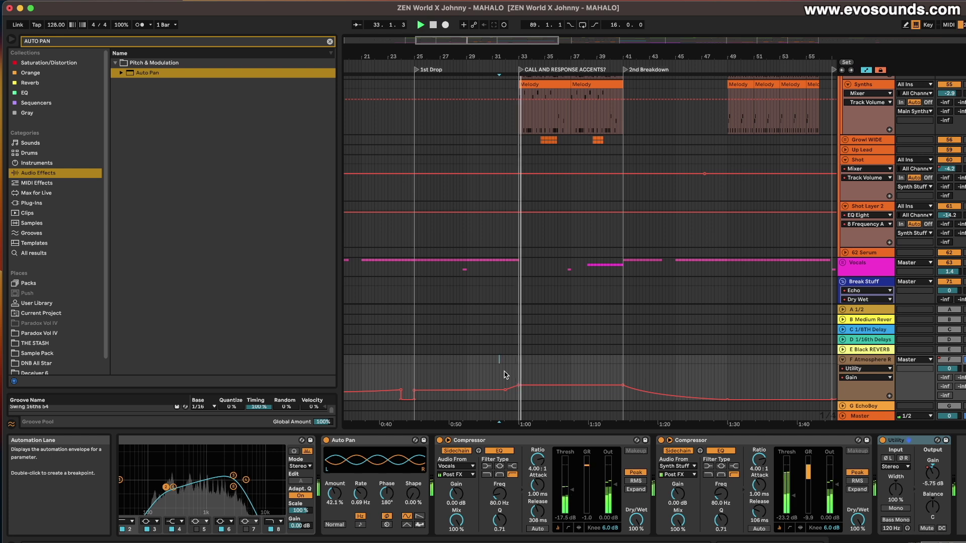
scroll(500, 366, right, 5)
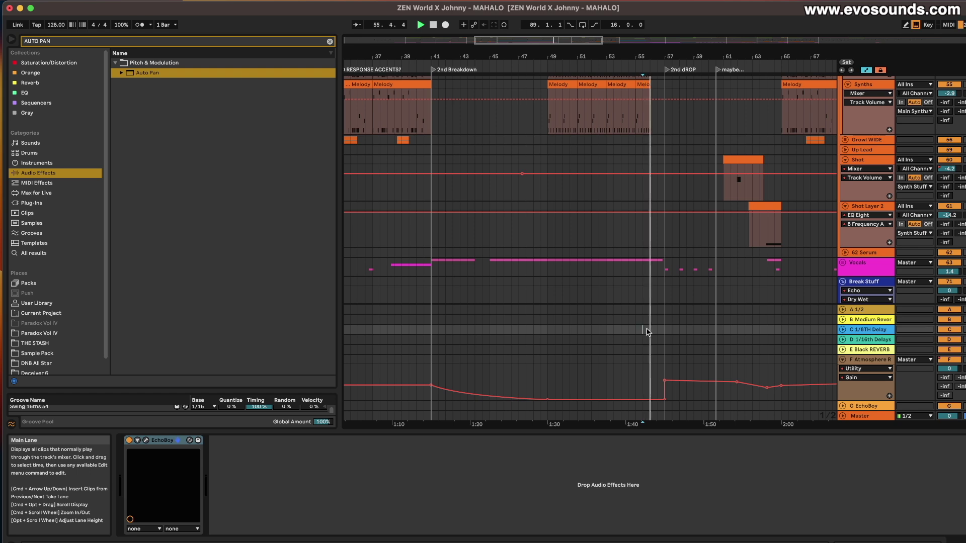
drag(664, 380, 664, 382)
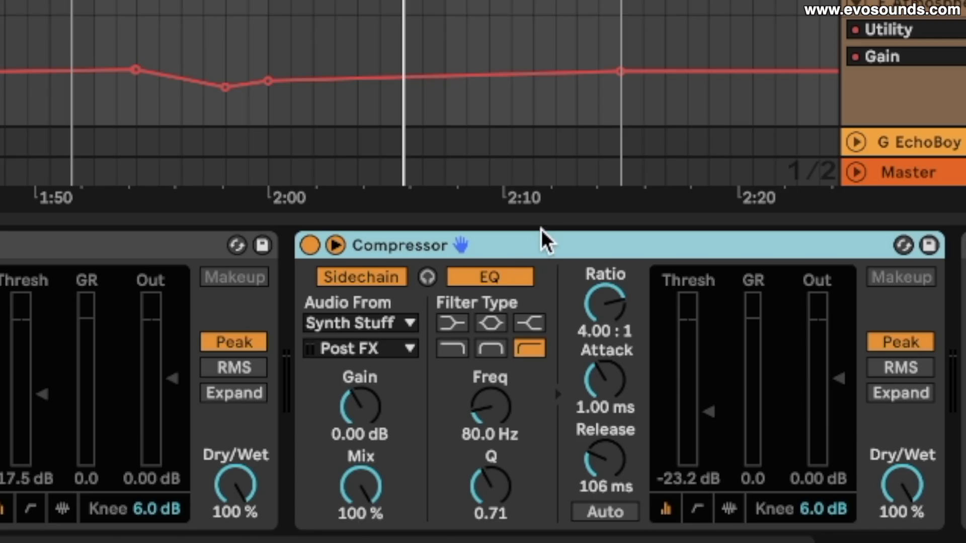
Step: Review the source choices for the Atmosphere return's Compressor sidechained to Synth Stuff during playback, and set its threshold to -41.4 dB
key(space)
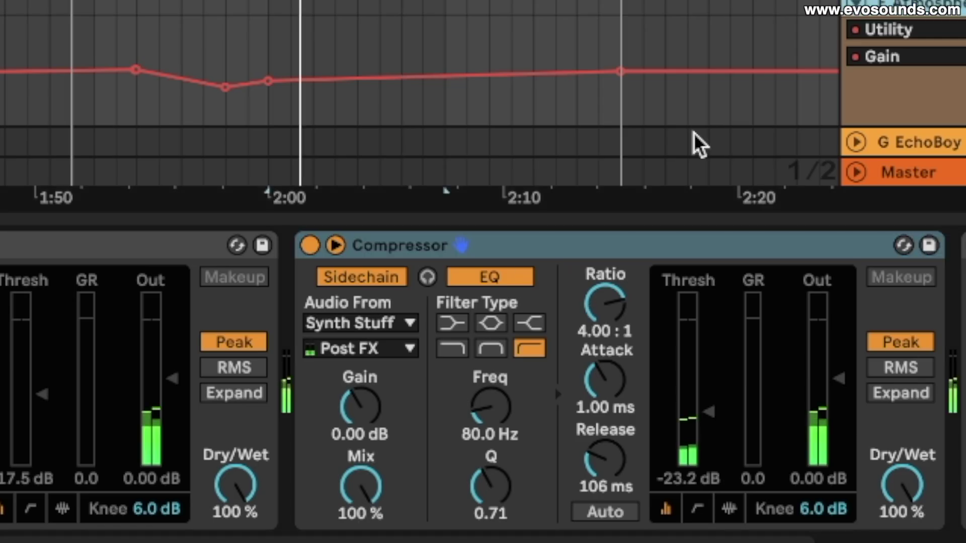
click(322, 325)
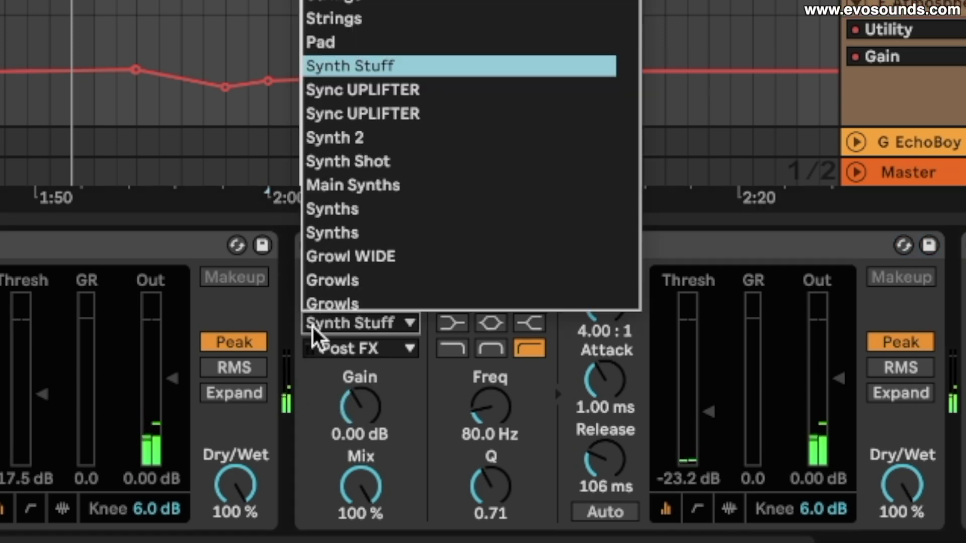
click(454, 415)
click(373, 276)
click(375, 325)
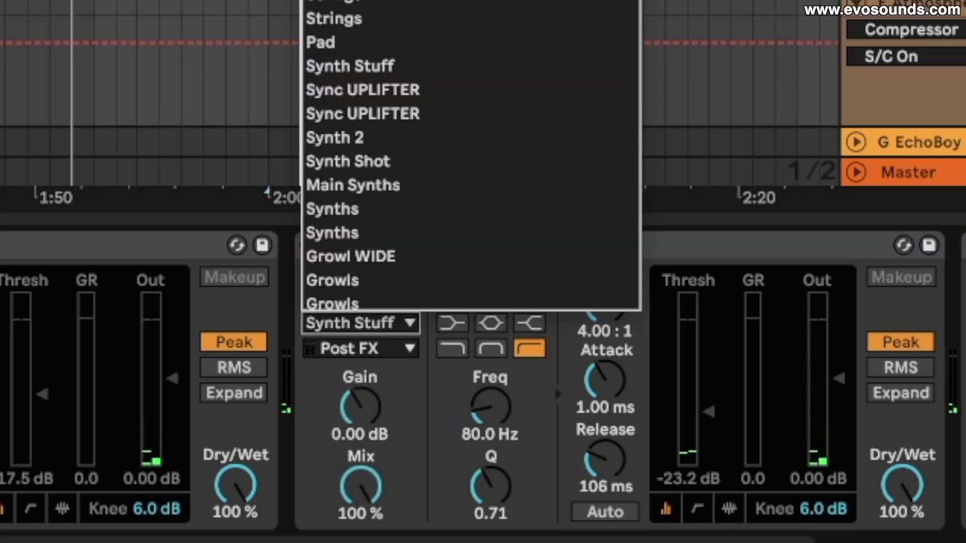
click(560, 422)
drag(707, 412, 707, 440)
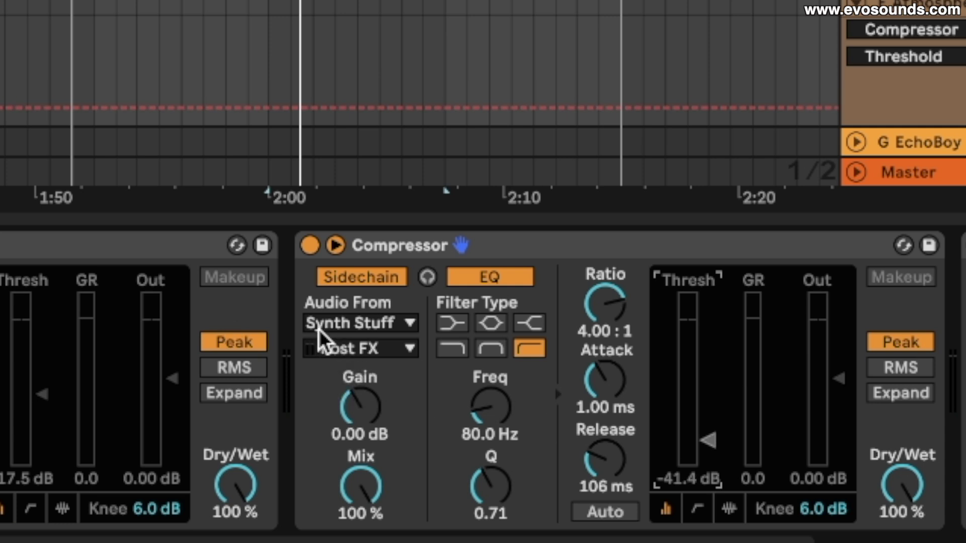
key(space)
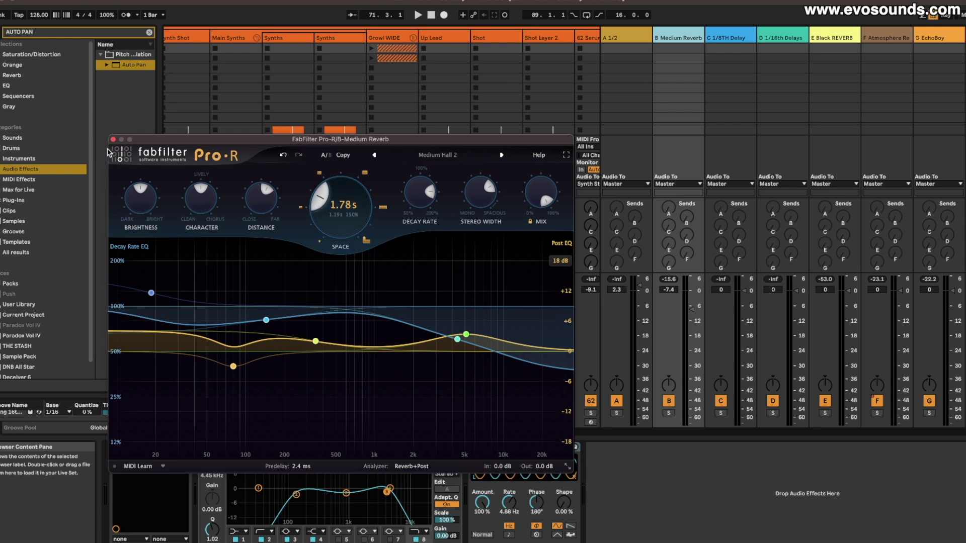
Step: Close the Medium Reverb's FabFilter Pro-R window and examine the start of the Melody clips at bar 65
click(113, 139)
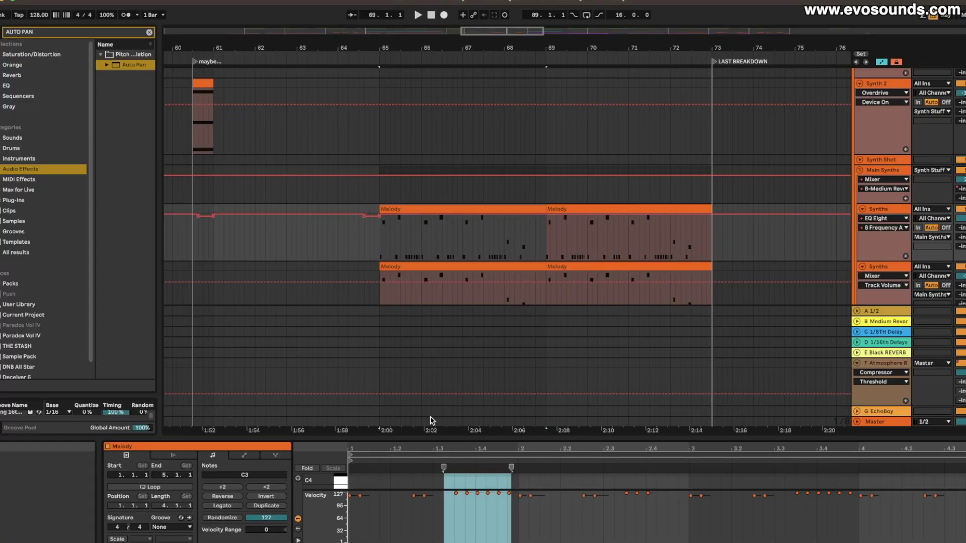
scroll(394, 376, up, 2)
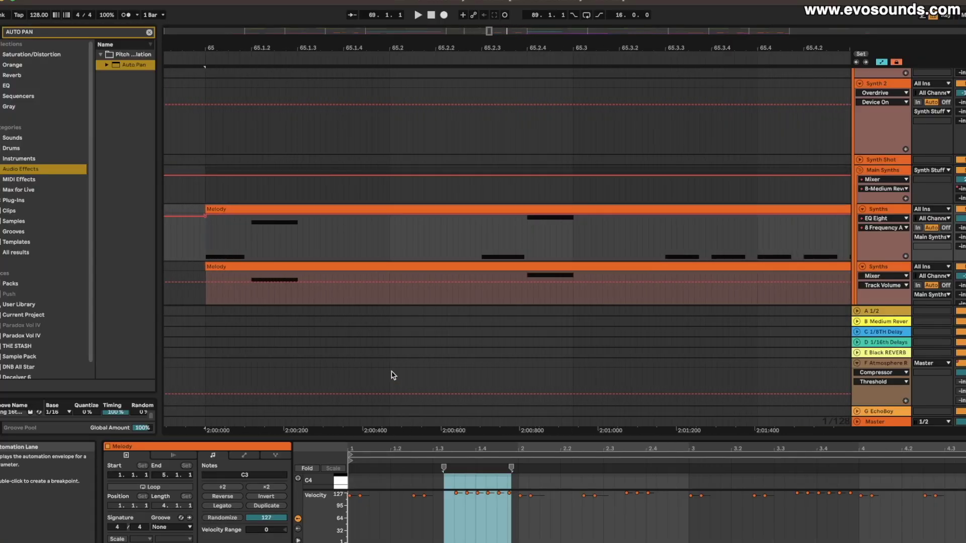
scroll(393, 376, up, 2)
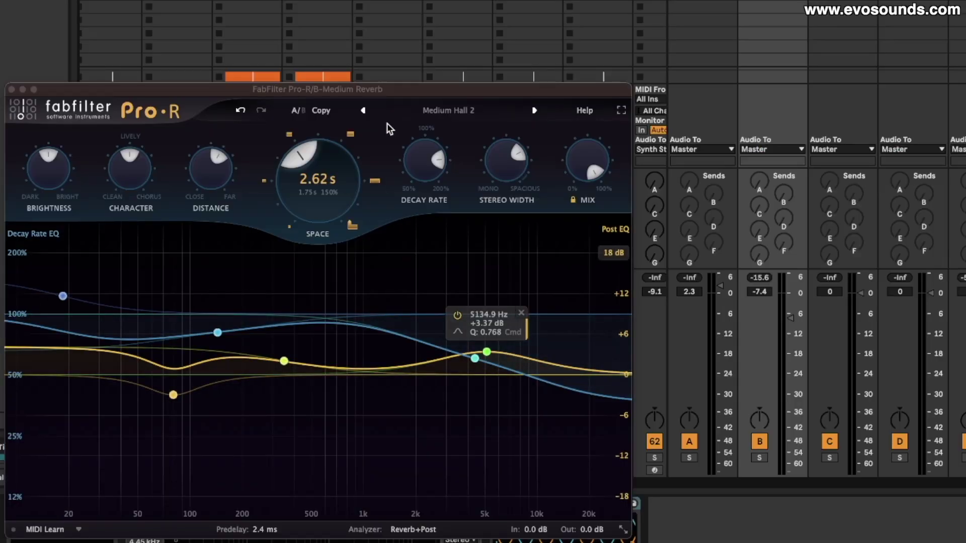
Step: Set the Space control of FabFilter Pro-R on the Medium Reverb return to 2.56 s, close the plug-in, and return to the arrangement
drag(378, 89, 471, 43)
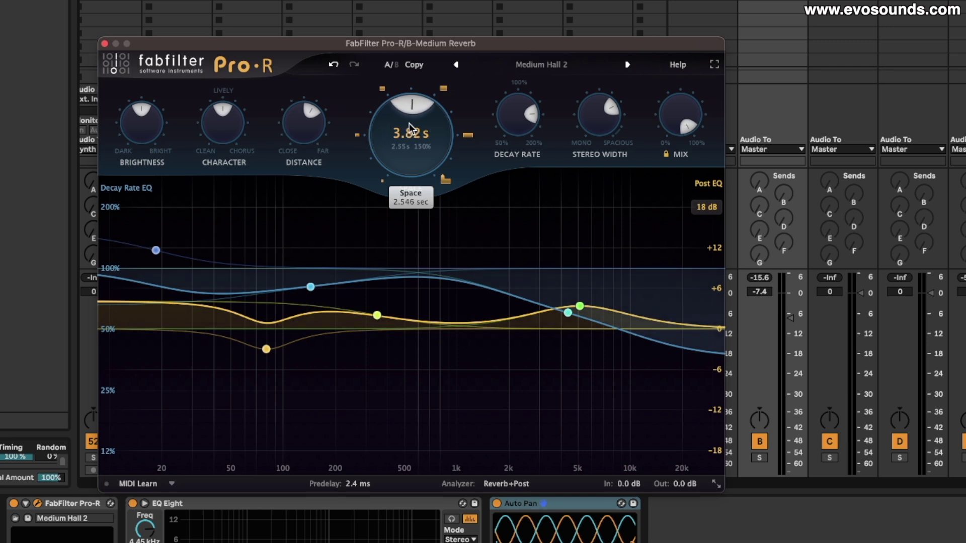
mouse_move(407, 122)
mouse_down()
mouse_move(413, 107)
mouse_move(414, 136)
mouse_up()
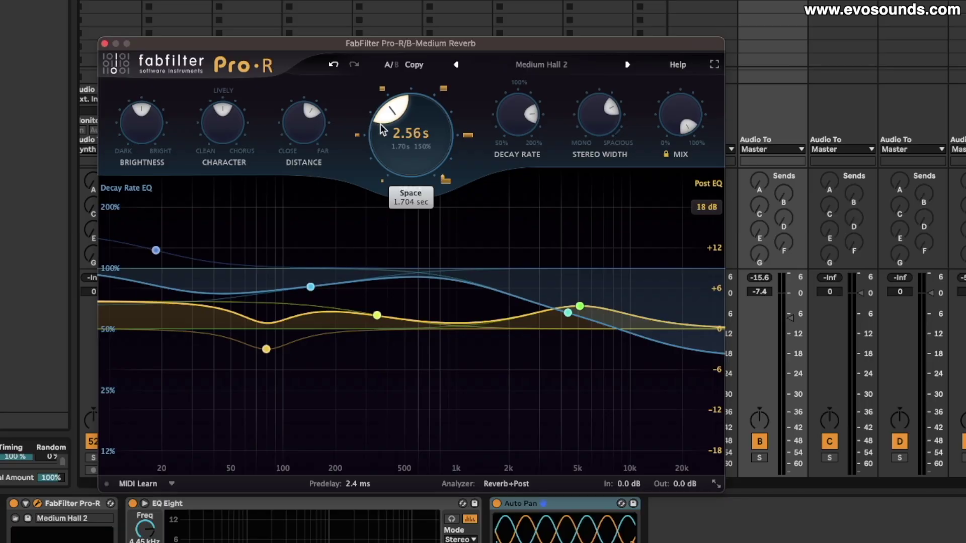
scroll(380, 124, down, 1)
click(104, 43)
key(Tab)
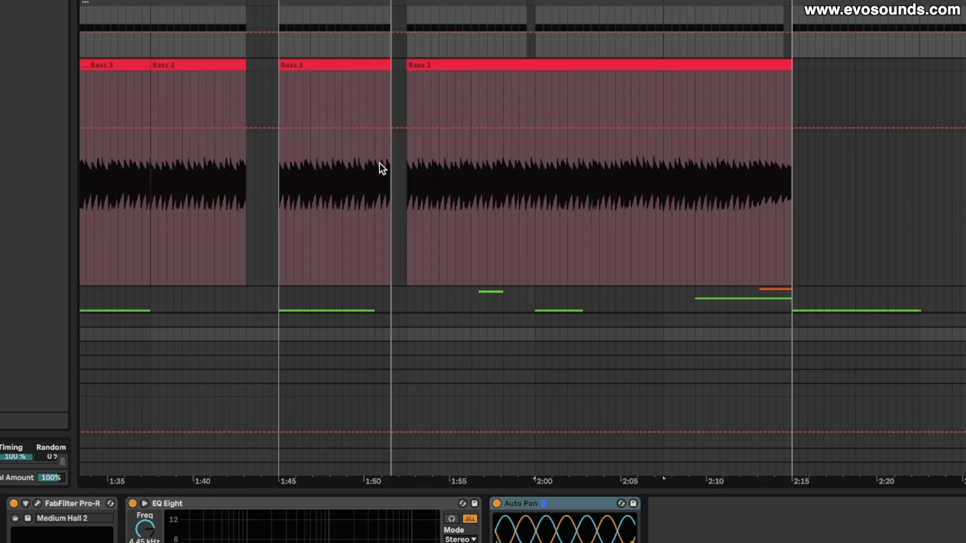
Step: Find and open the Melody clip on the Synths track, and view the mixer's send and return levels during playback
scroll(317, 154, up, 5)
scroll(317, 153, down, 4)
scroll(317, 156, up, 2)
scroll(332, 166, right, 3)
scroll(332, 166, down, 3)
scroll(529, 106, down, 3)
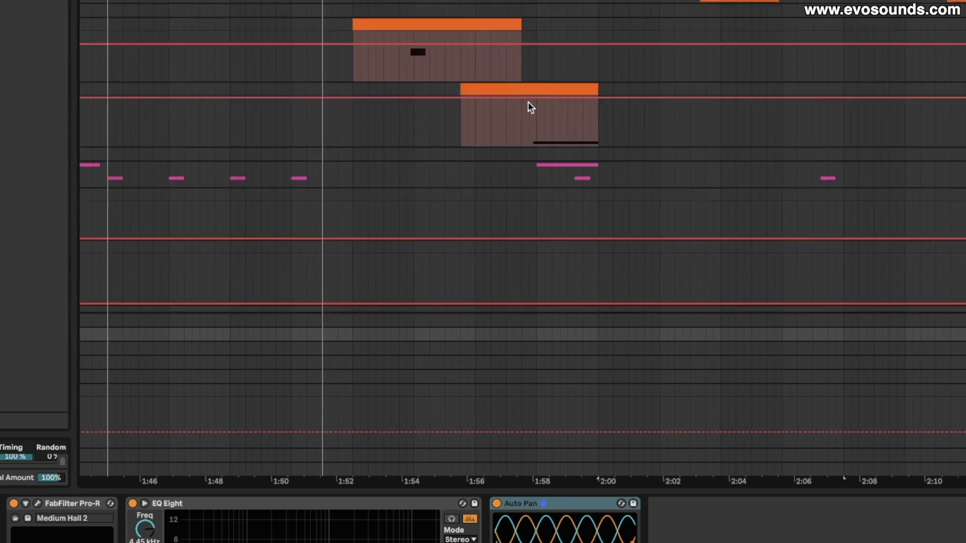
scroll(528, 102, up, 5)
double_click(573, 76)
key(Tab)
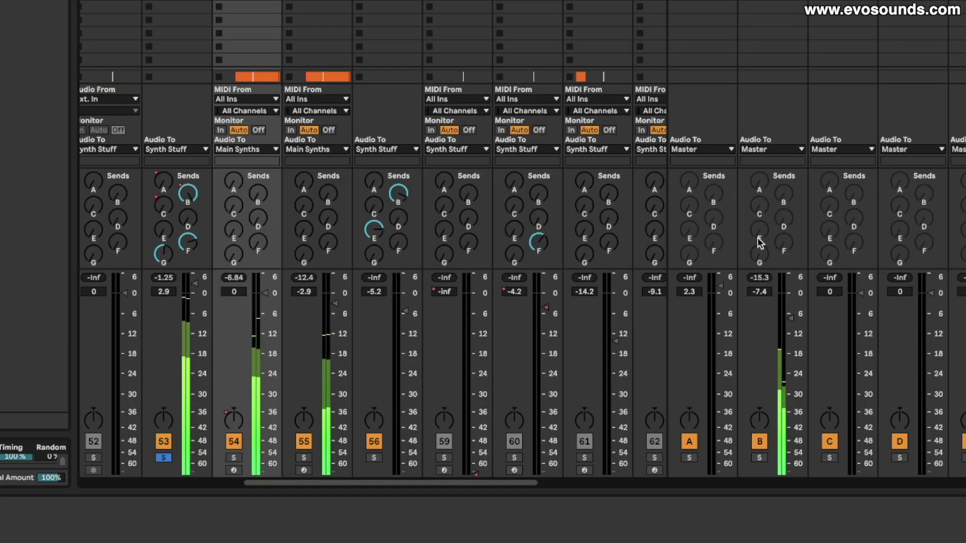
Step: Enlarge the Melody clip's note editor, choose the 1/16 fixed grid, and examine the spacing of the opening notes up close
key(Tab)
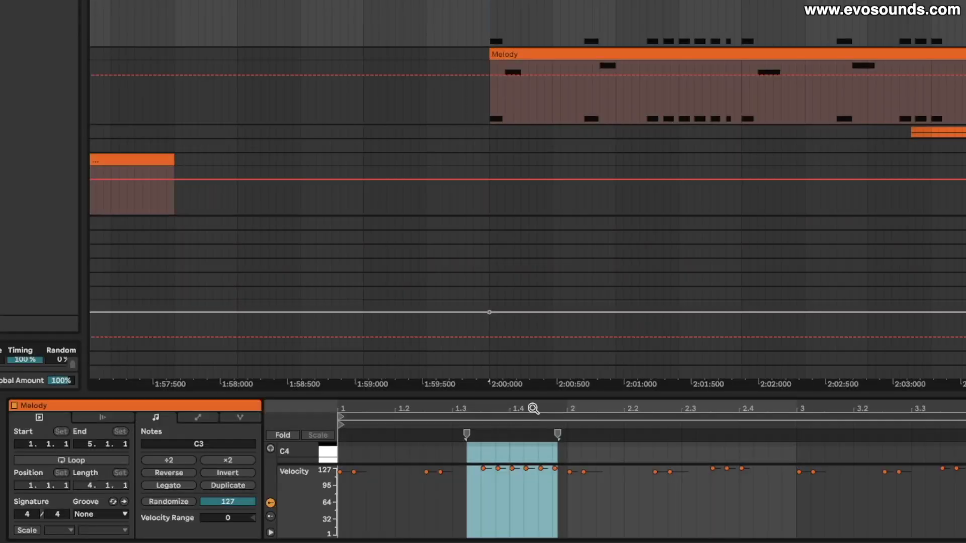
drag(536, 394, 536, 222)
drag(306, 228, 331, 355)
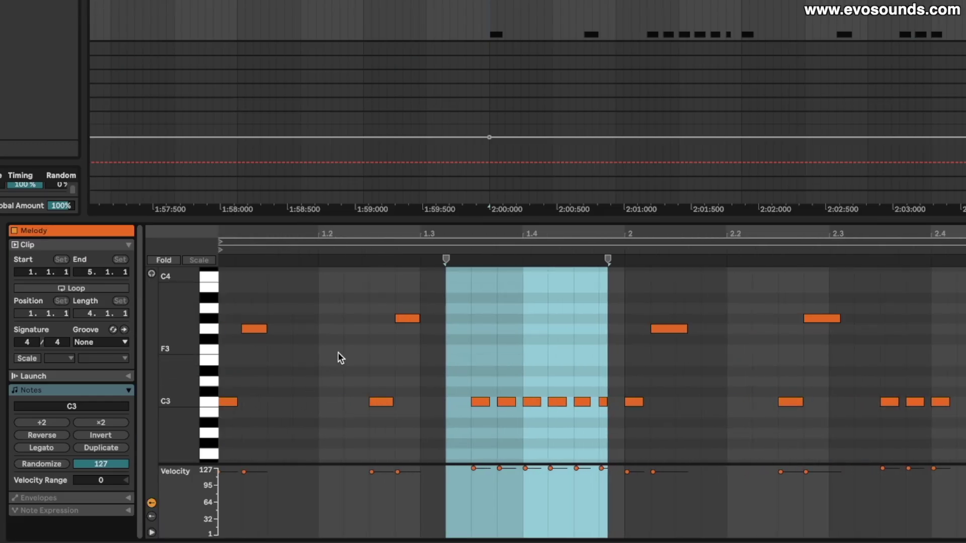
right_click(326, 381)
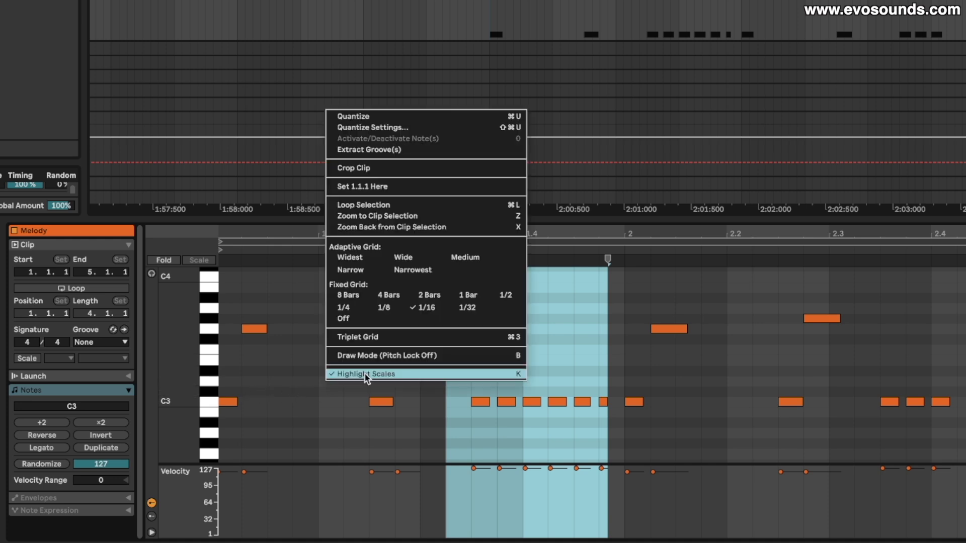
click(425, 308)
scroll(262, 237, up, 3)
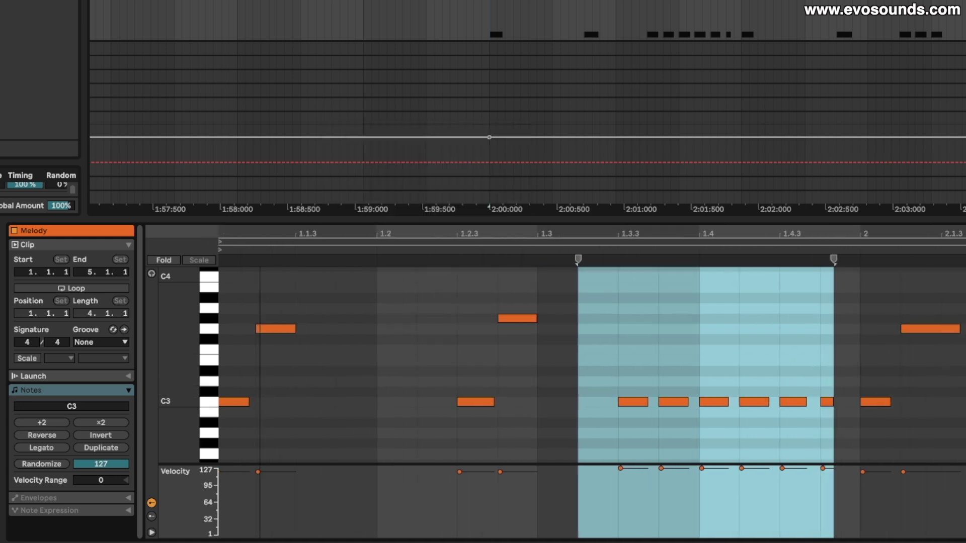
drag(481, 35, 497, 23)
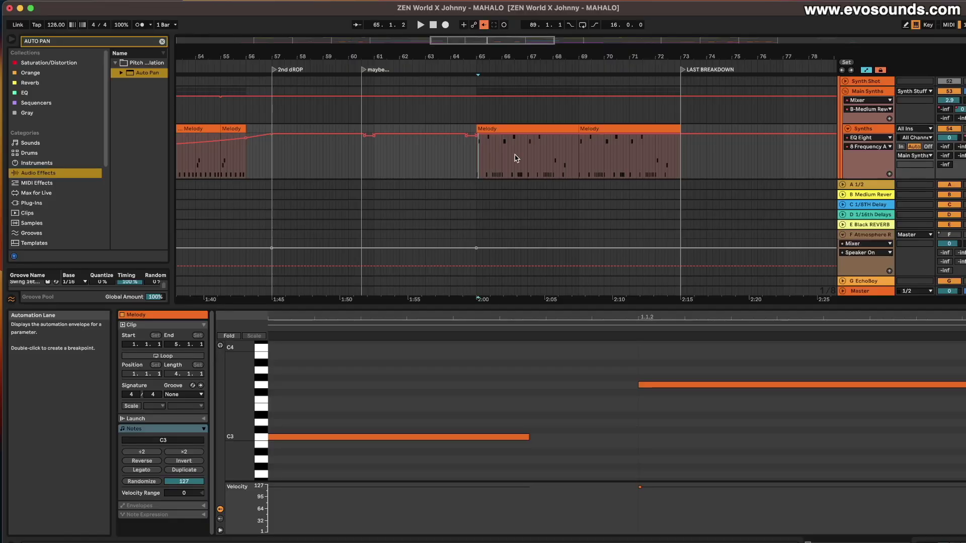
Step: Select the Medium Reverb return in the mixer and open its FabFilter Pro-R plug-in
key(Tab)
click(665, 50)
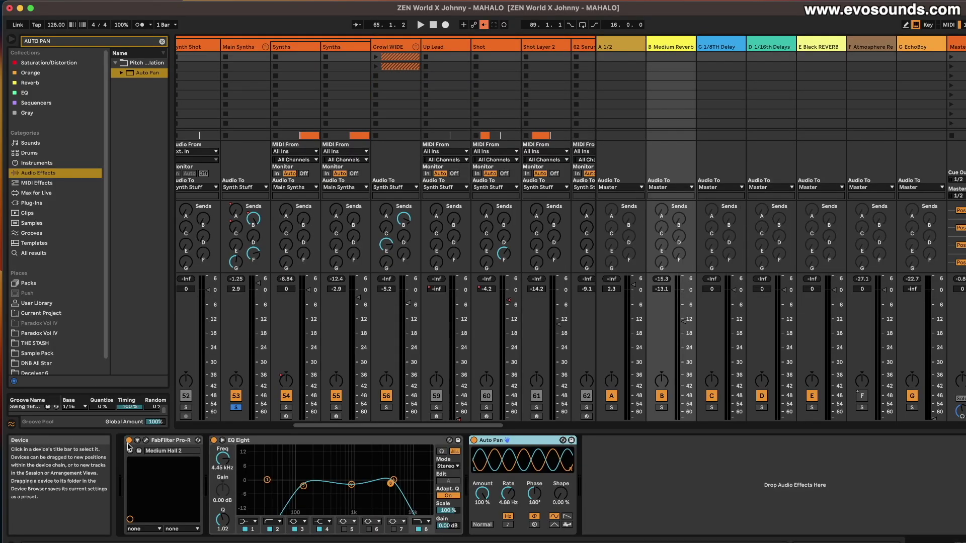
click(143, 441)
drag(238, 108, 247, 97)
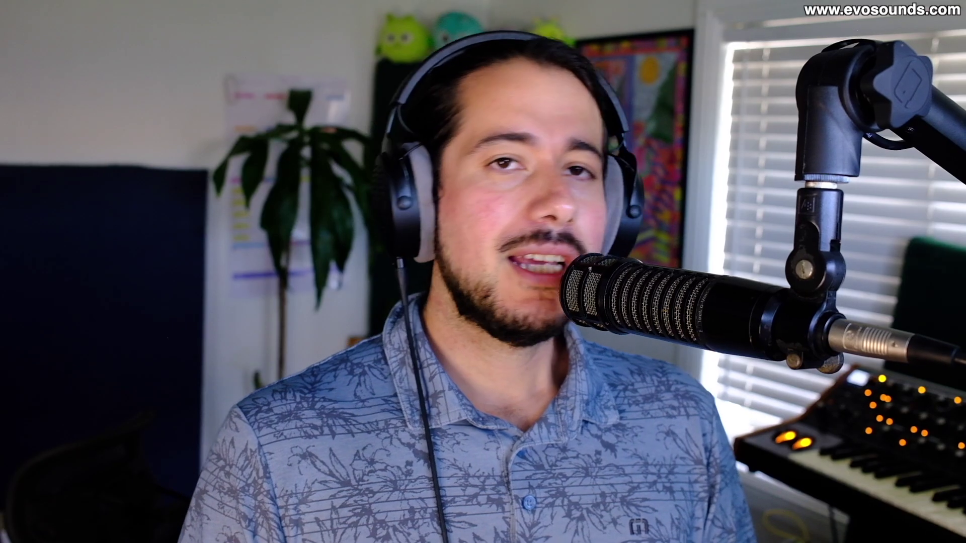